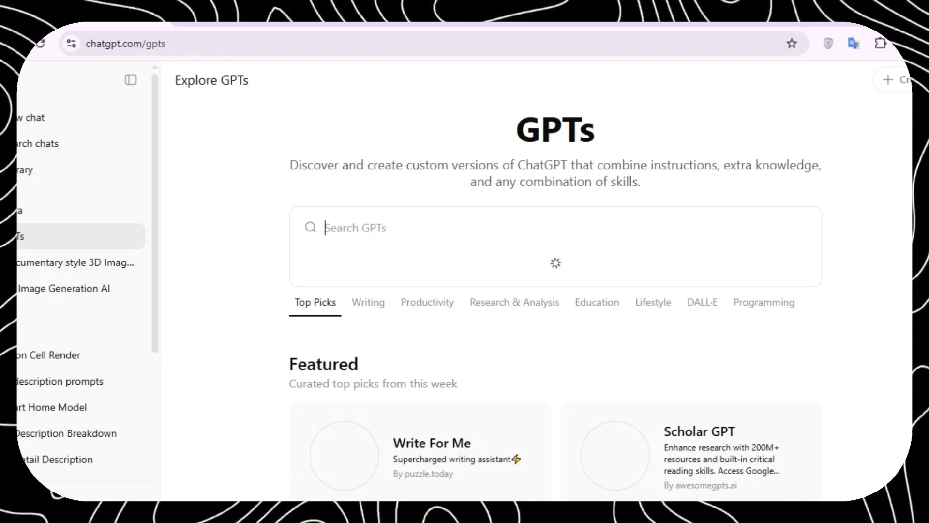
# Search the GPT directory for "Documentary style 3d" and start a chat with the Documentary style 3D Image generator
pyautogui.write('Documentary style 3d')
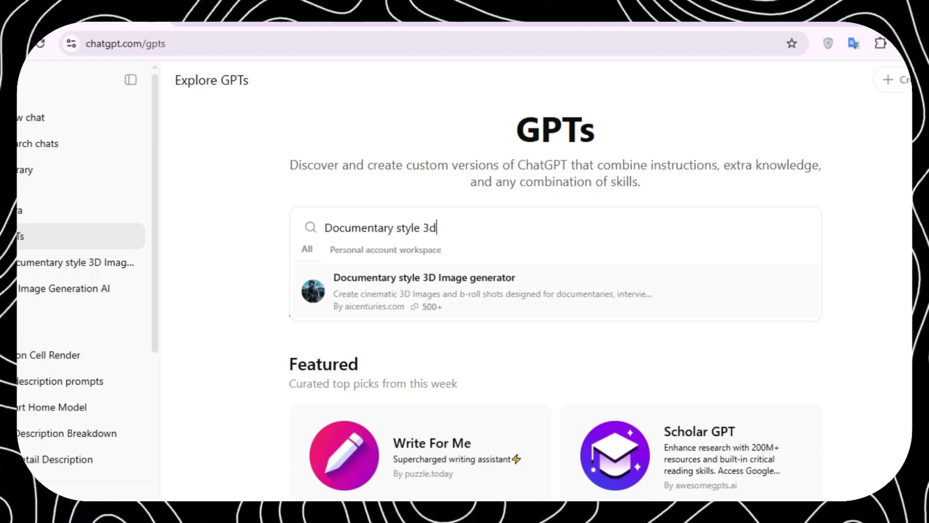
pyautogui.click(424, 291)
pyautogui.moveTo(304, 211); pyautogui.dragTo(618, 211)
pyautogui.scroll(-4, 466, 291)
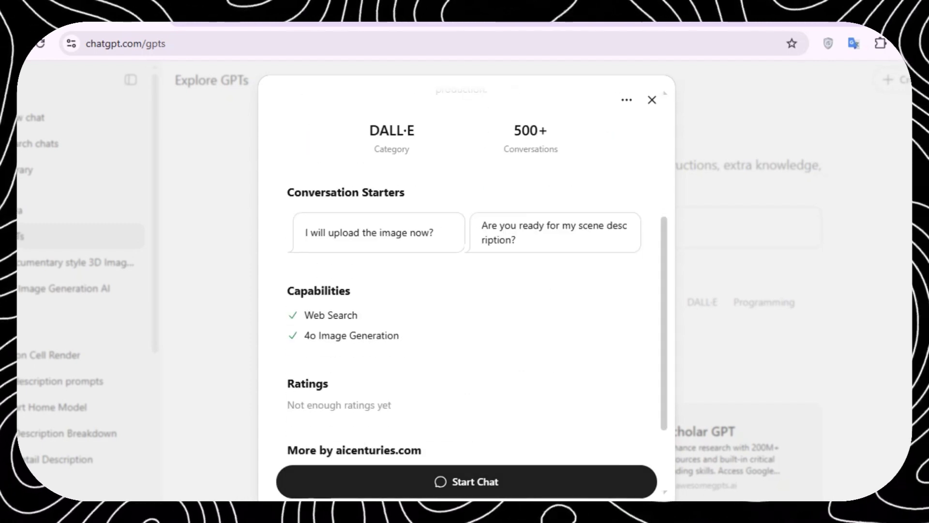
pyautogui.moveTo(663, 290); pyautogui.dragTo(663, 228)
pyautogui.click(466, 481)
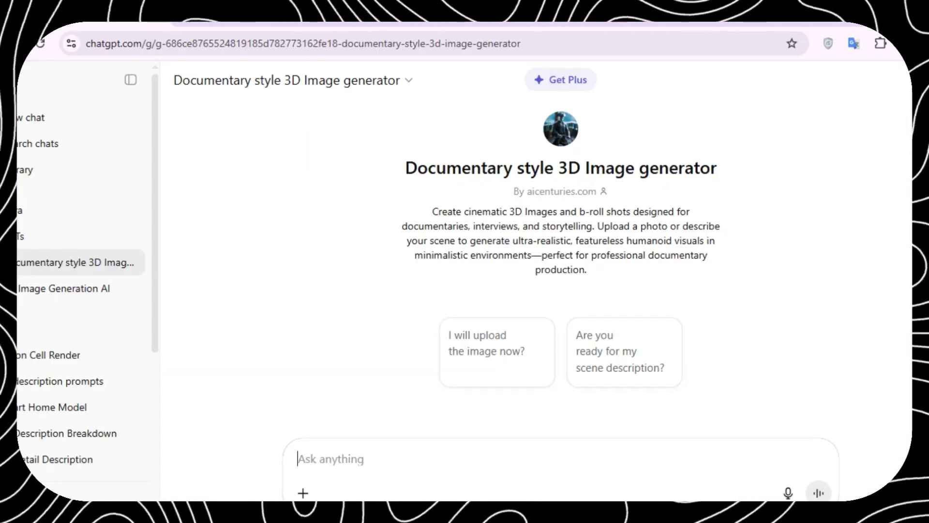
# Attach prisoner.PNG from the Pictures folder to the chat message, finding it with the search term "prison"
pyautogui.click(303, 493)
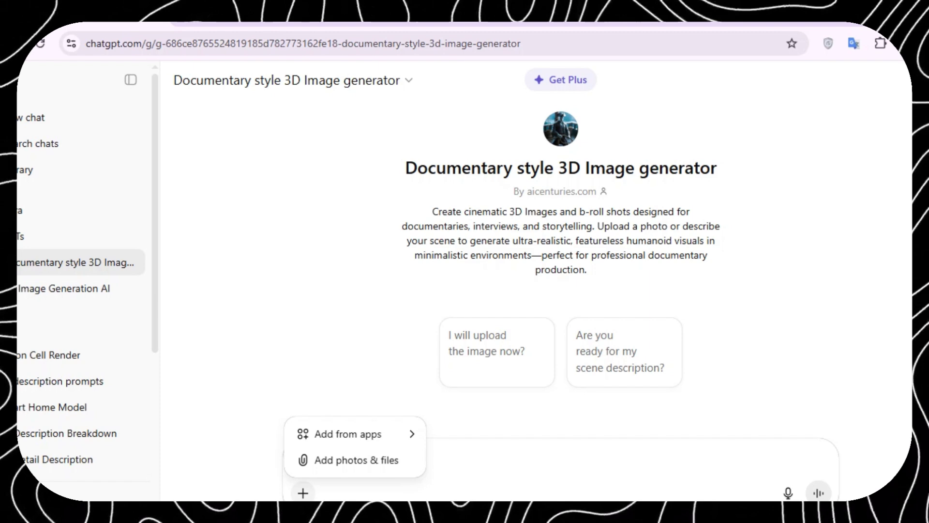
pyautogui.click(355, 460)
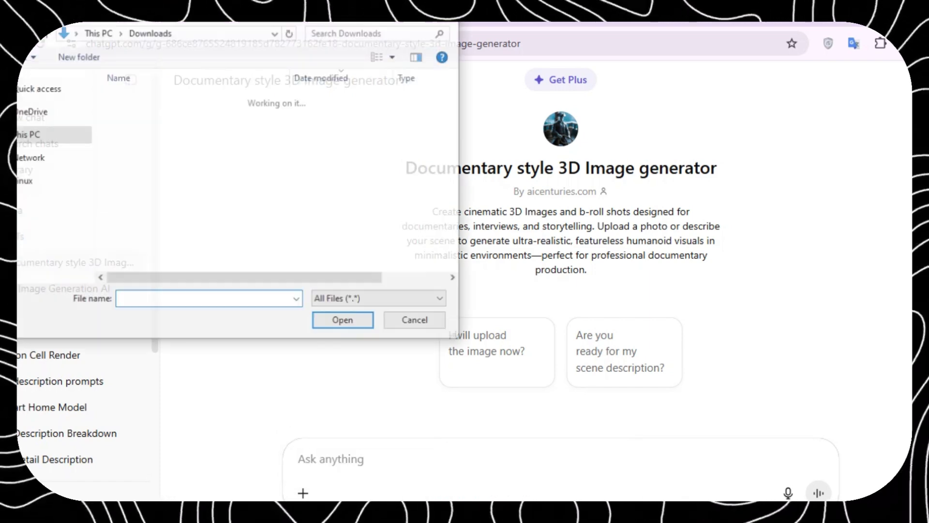
pyautogui.moveTo(85, 160); pyautogui.dragTo(85, 193)
pyautogui.click(39, 163)
pyautogui.click(32, 94)
pyautogui.click(372, 33)
pyautogui.write('prison')
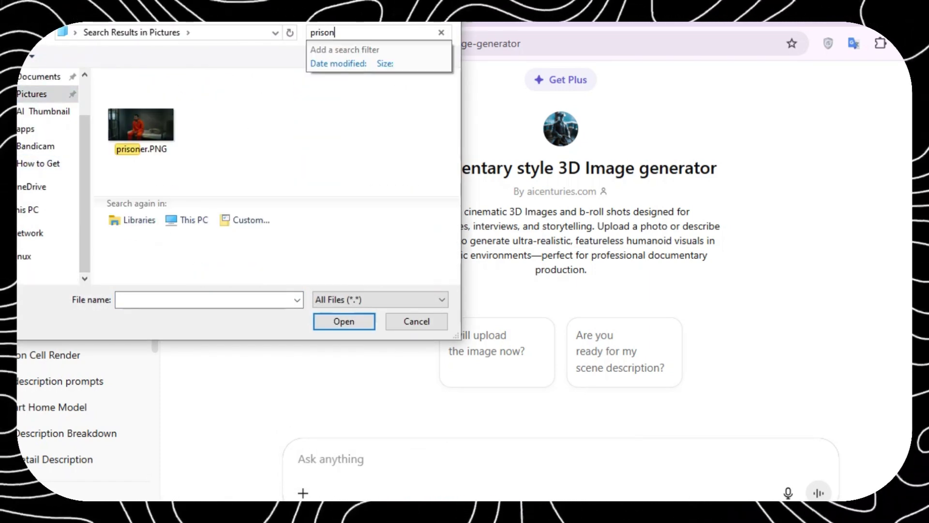
pyautogui.doubleClick(199, 129)
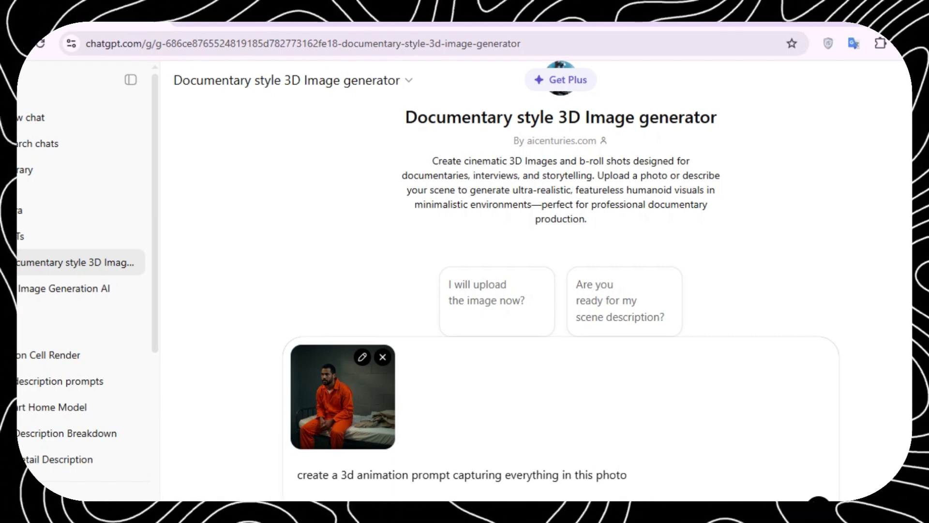
# Send the request "create a 3d animation prompt capturing everything in this photo" and select the reply's main scene prompt text
pyautogui.press('Return')
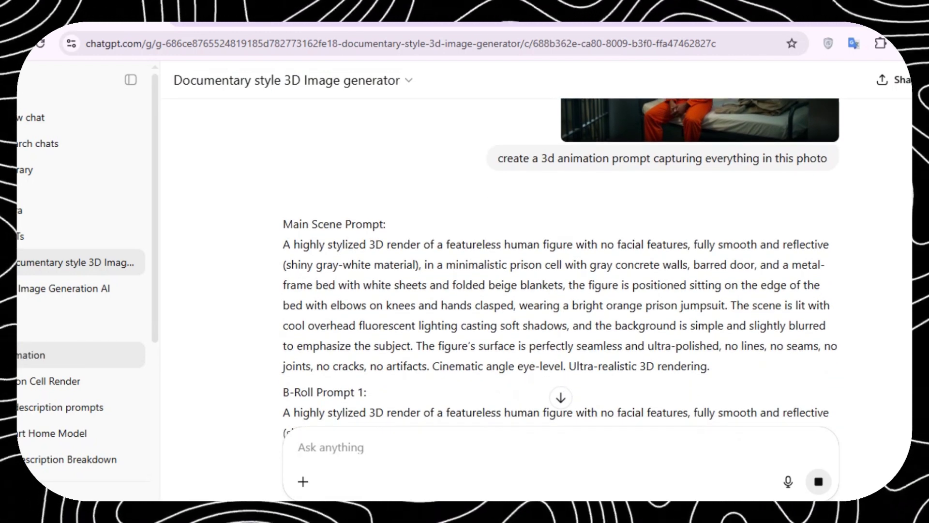
pyautogui.moveTo(709, 366); pyautogui.dragTo(283, 244)
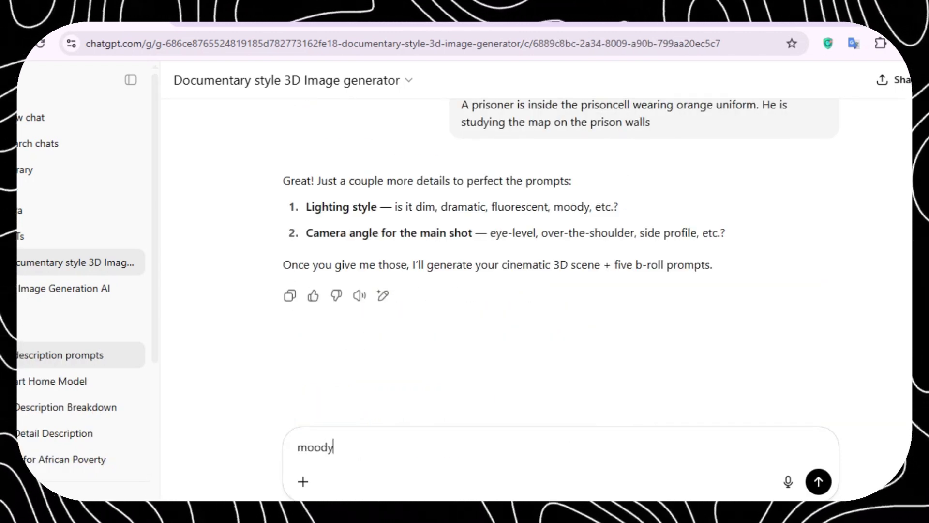
# Answer the lighting and camera-angle questions about the prisoner scene, giving moody as the lighting style
pyautogui.write('dy view')
pyautogui.press('Return')
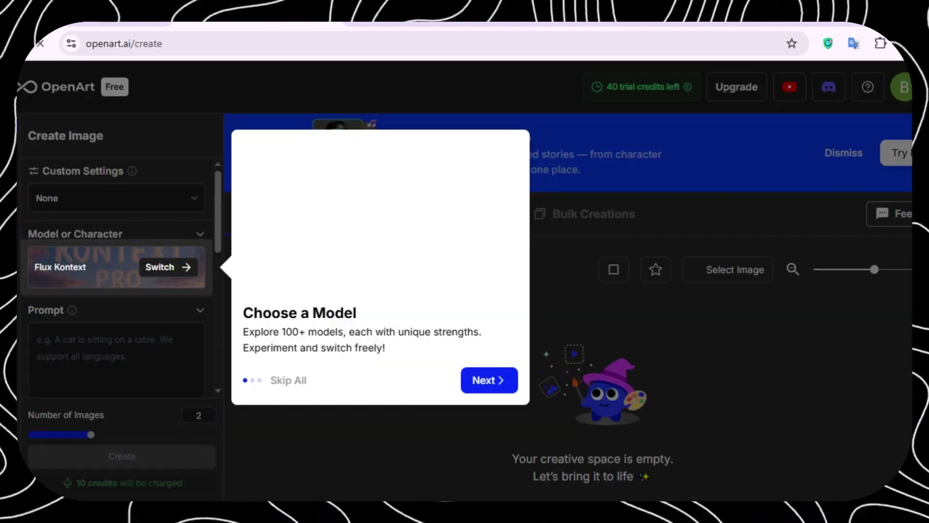
# Switch to OpenArt's image creator, dismiss its introduction and paste the prisoner-and-map scene prompt
pyautogui.press('Escape')
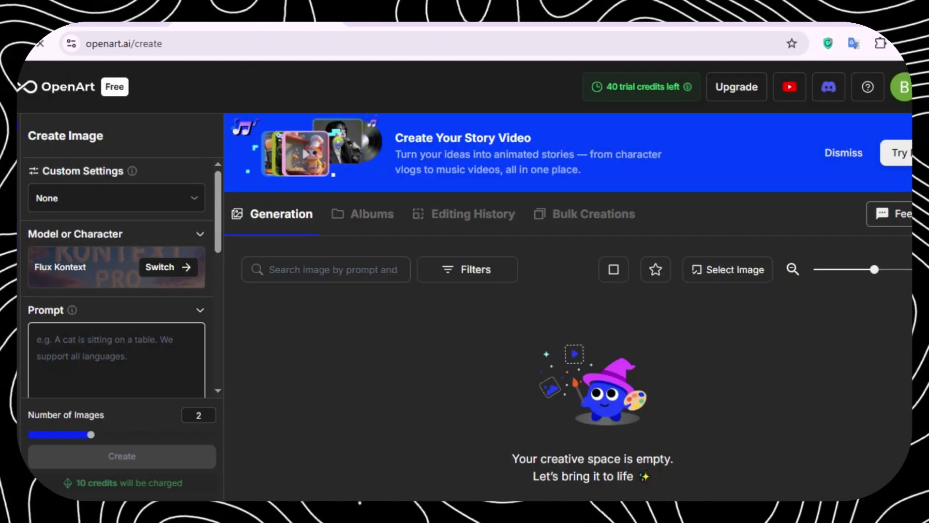
pyautogui.hotkey('ctrl', 'v')
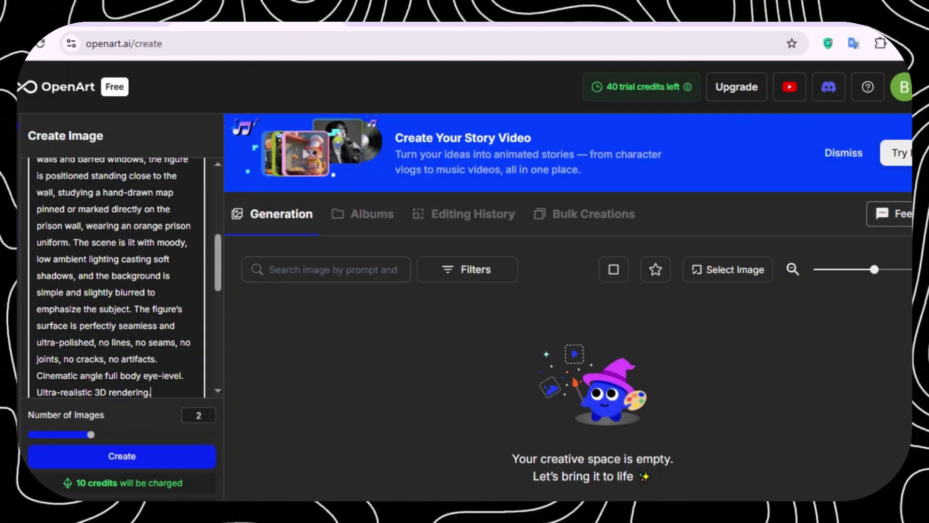
# Set the number of images to 1 and the output size to Widescreen (16:9), and generate the image
pyautogui.click(201, 414)
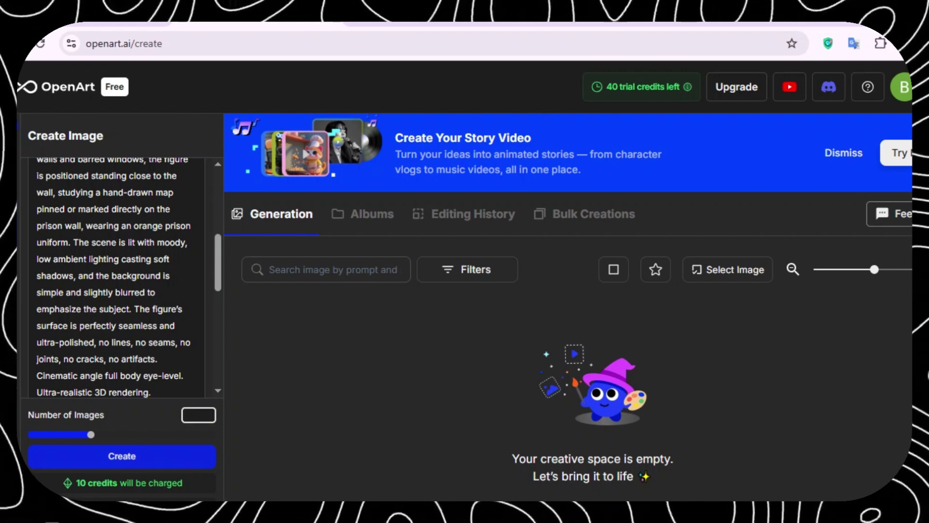
pyautogui.write('1')
pyautogui.click(128, 354)
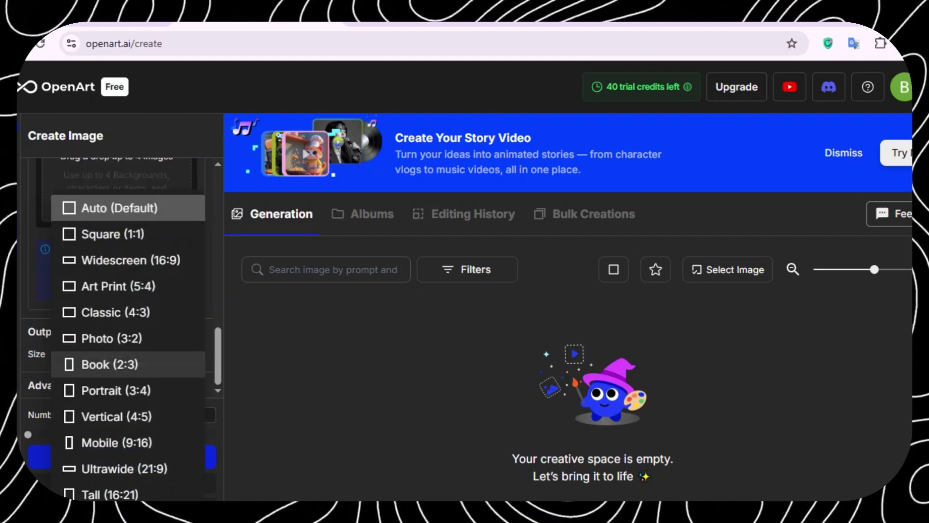
pyautogui.click(145, 260)
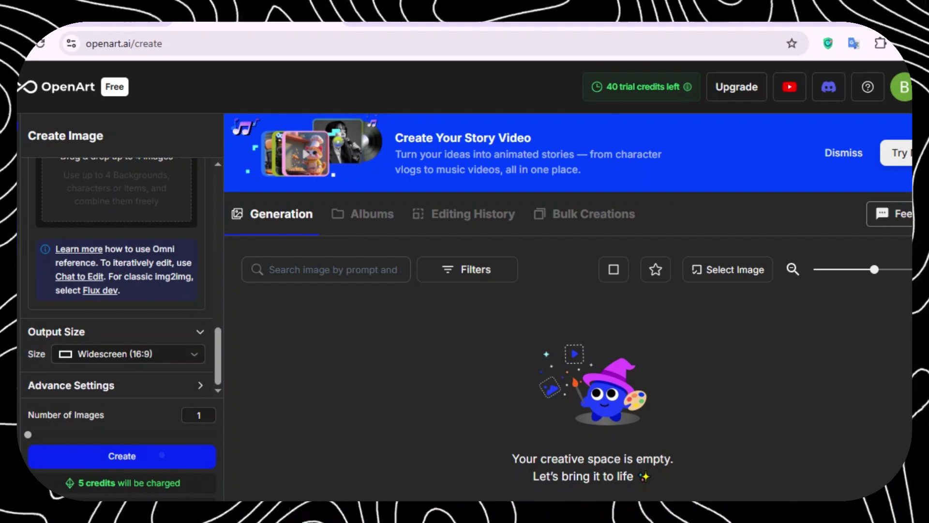
pyautogui.click(162, 455)
# Open the generated image of the man in the red shirt seen from behind
pyautogui.click(271, 400)
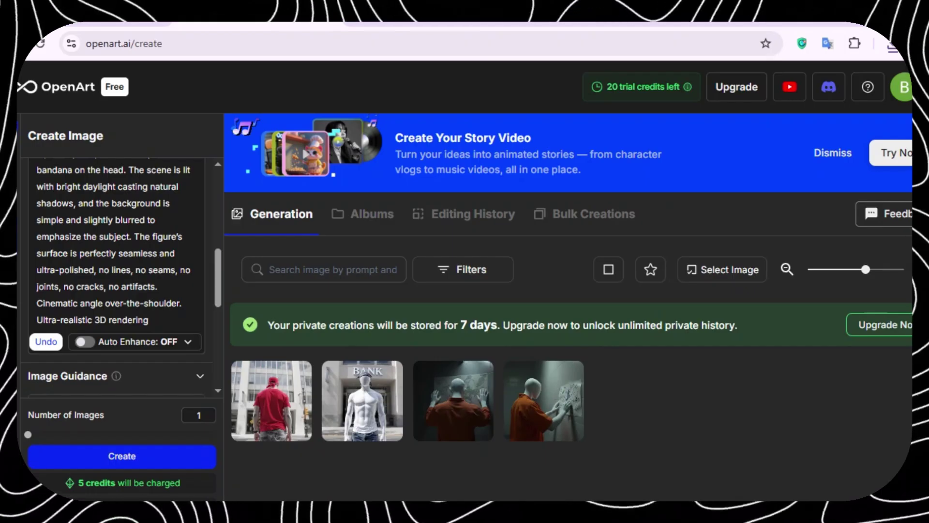
pyautogui.click(272, 400)
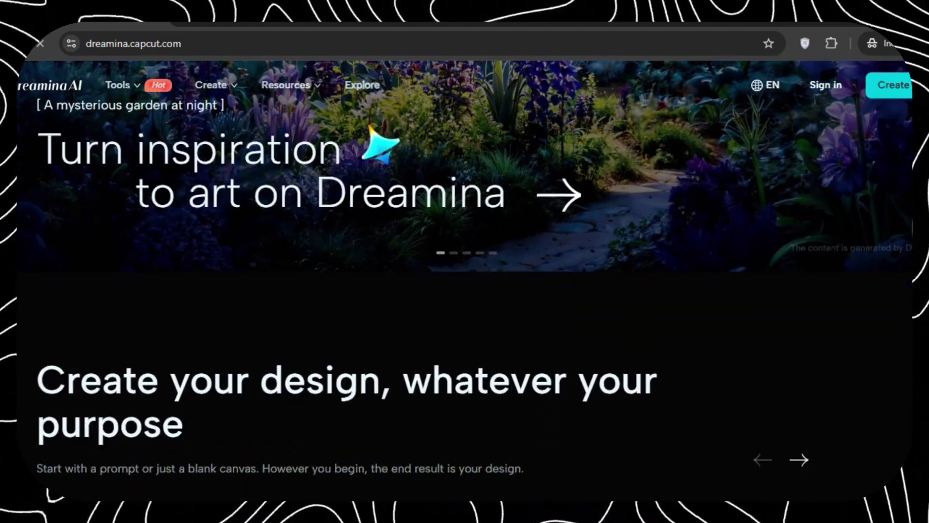
# Look through the Dreamina home page's design categories and its text-to-image section
pyautogui.scroll(-6, 465, 271)
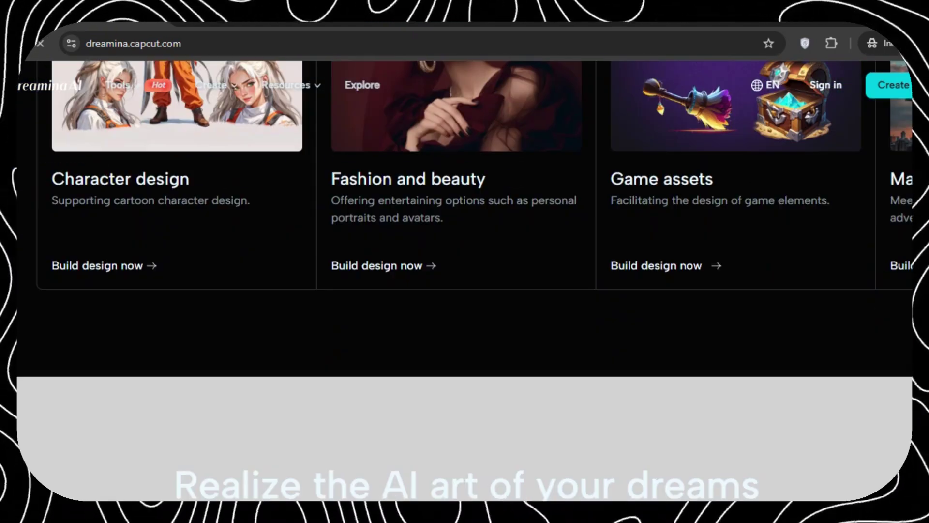
pyautogui.scroll(-7, 464, 262)
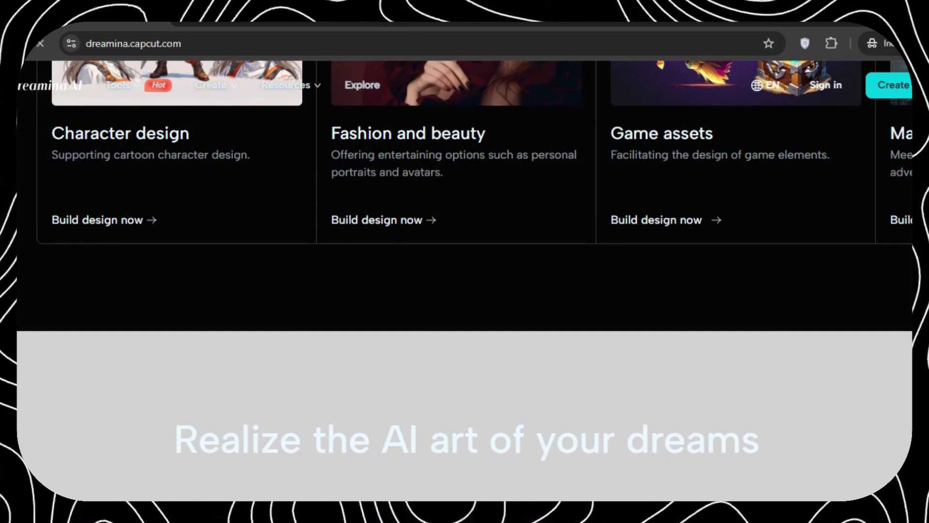
pyautogui.scroll(-1, 465, 271)
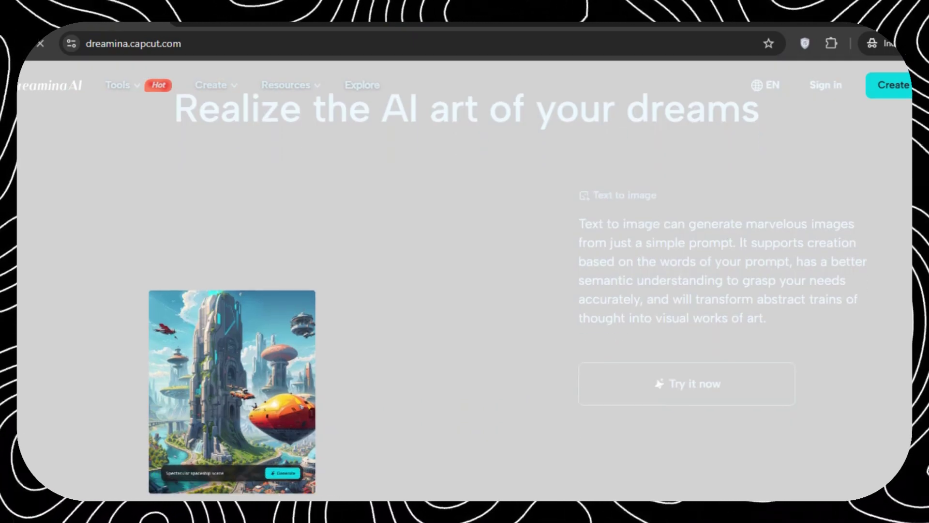
pyautogui.scroll(-8, 465, 261)
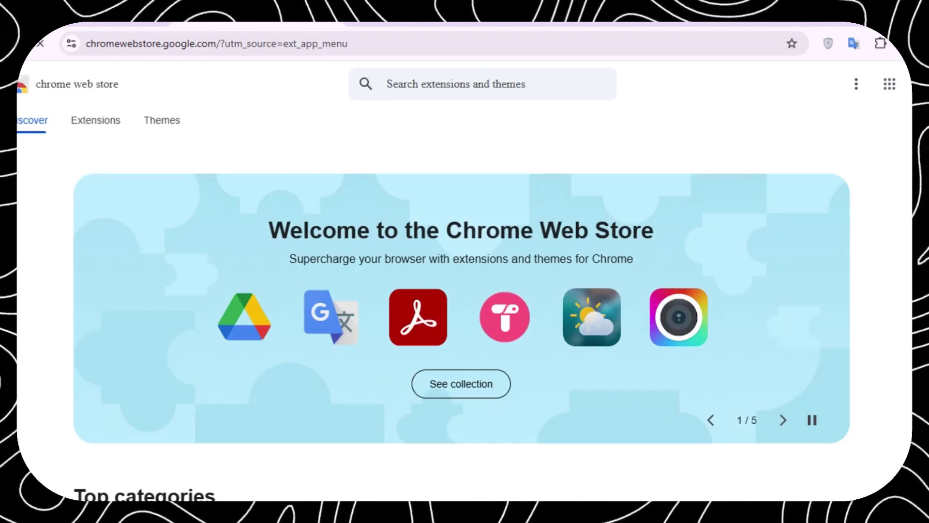
# Search the Chrome Web Store for "free vpn" and open Free VPN for Chrome - VPN Proxy VeePN
pyautogui.write('fi')
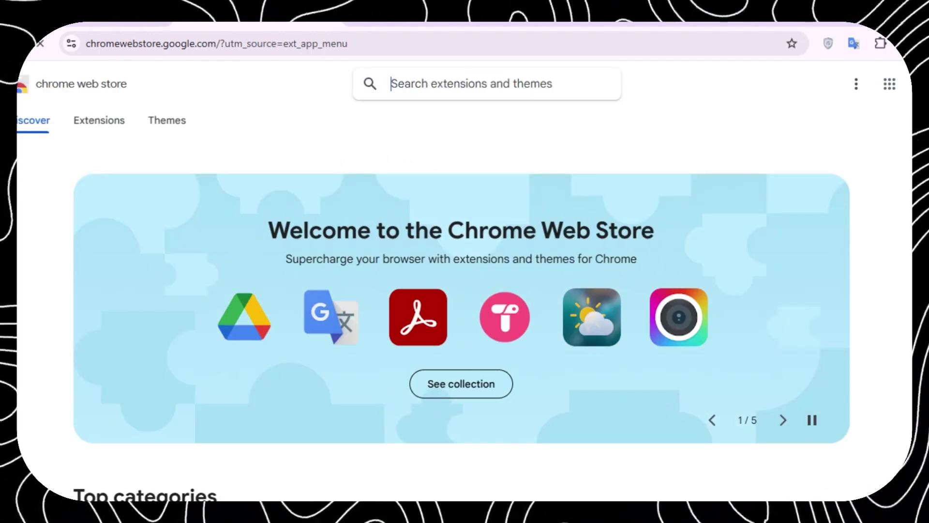
pyautogui.write('free vpn')
pyautogui.press('Return')
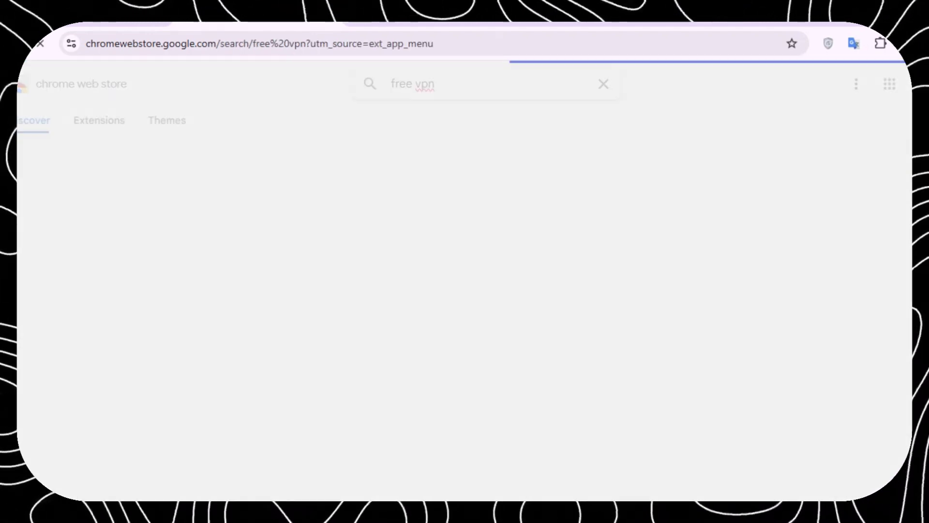
pyautogui.click(530, 239)
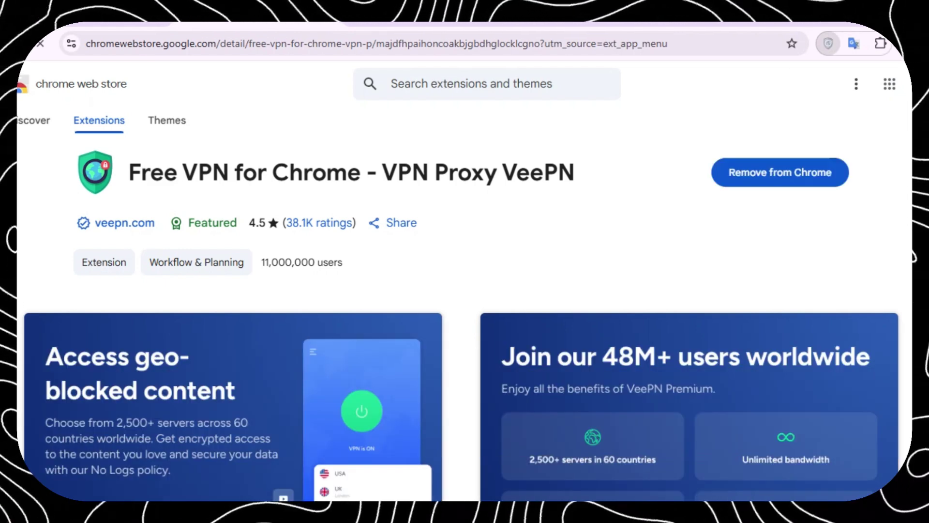
# Open the VeePN browser extension and turn on its VPN connection
pyautogui.click(828, 43)
pyautogui.click(828, 43)
pyautogui.click(828, 43)
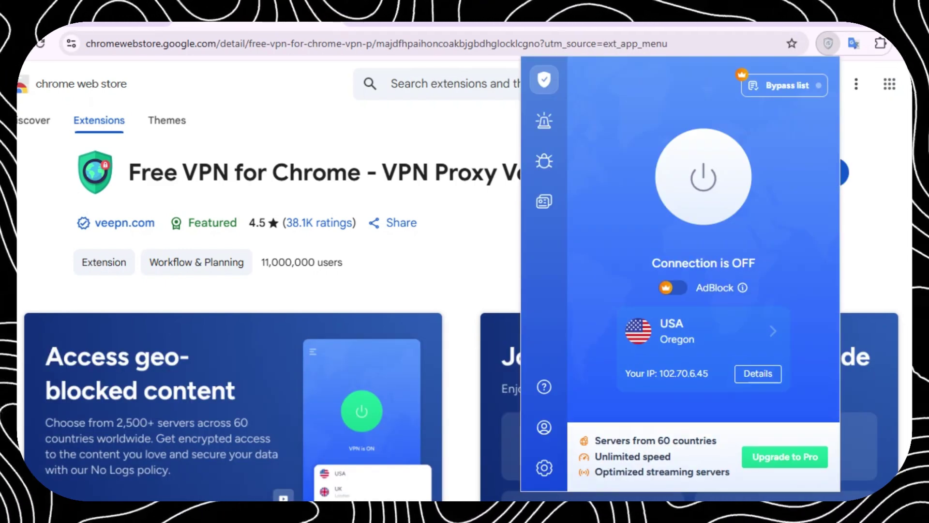
pyautogui.click(703, 177)
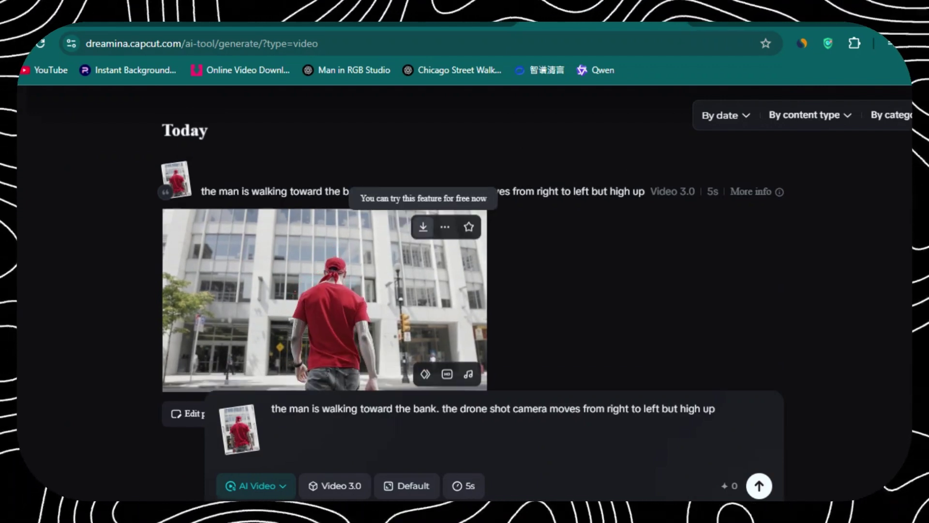
# Download the generated Dreamina video of the man walking toward the bank
pyautogui.click(422, 227)
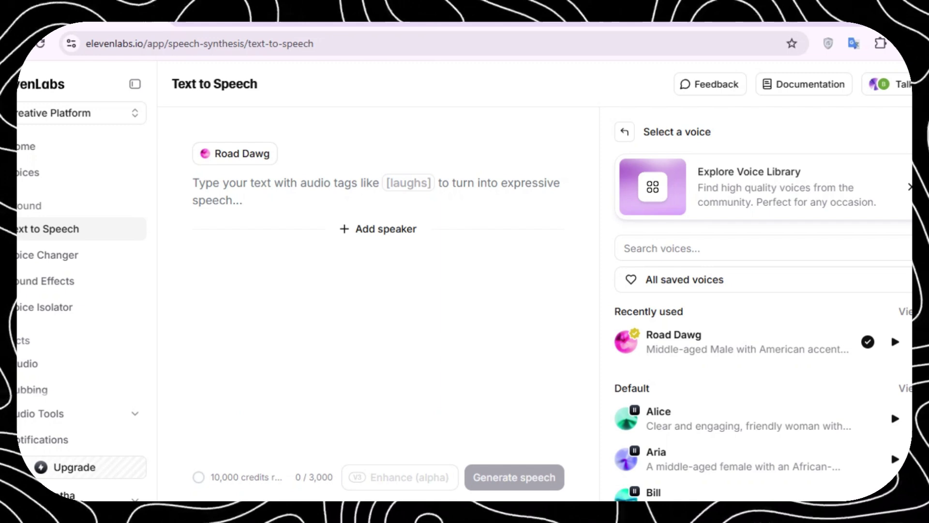
# Search the ElevenLabs voices for "american docume" and preview the Angelo, Eric5z and Asher voices
pyautogui.click(661, 248)
pyautogui.write('americ')
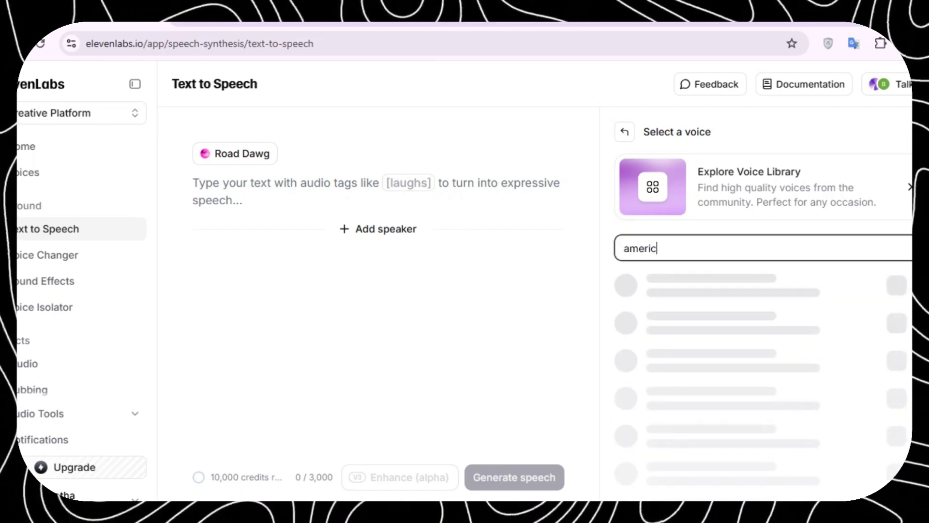
pyautogui.write('an docume')
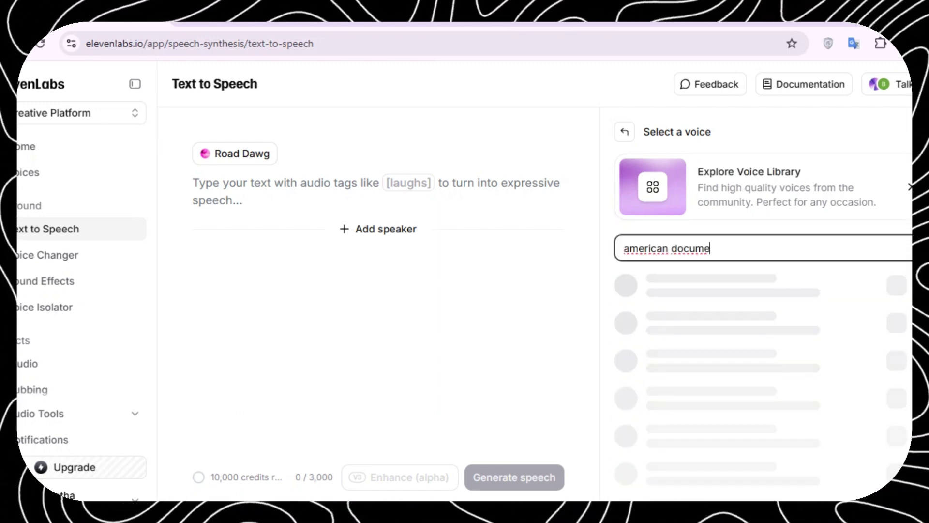
pyautogui.click(896, 285)
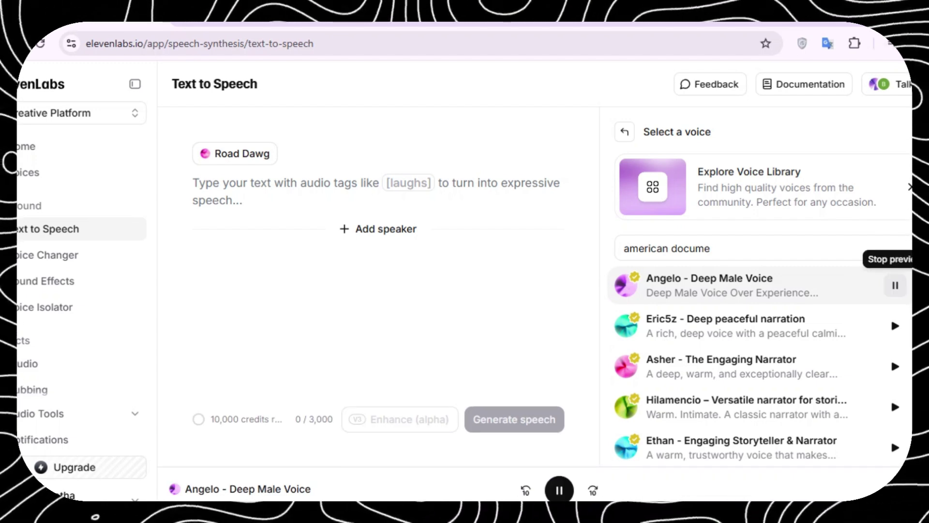
pyautogui.click(895, 326)
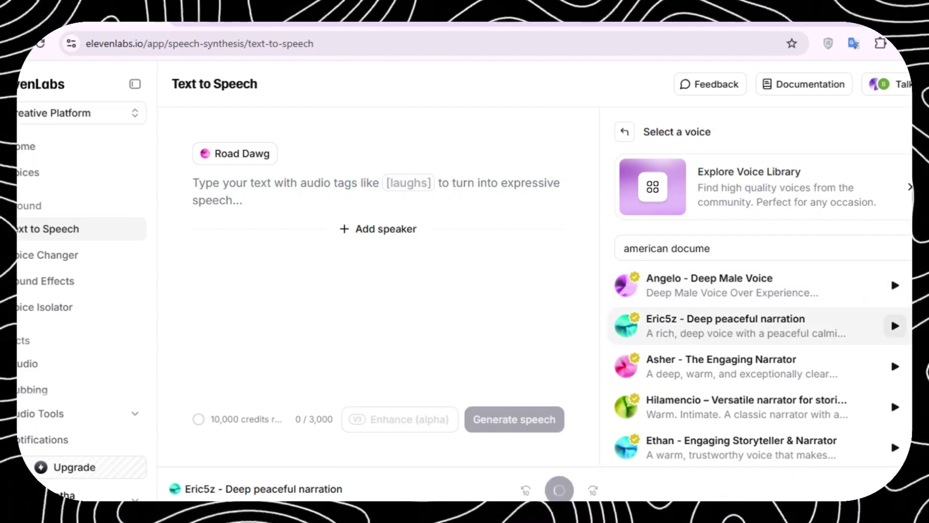
pyautogui.click(895, 366)
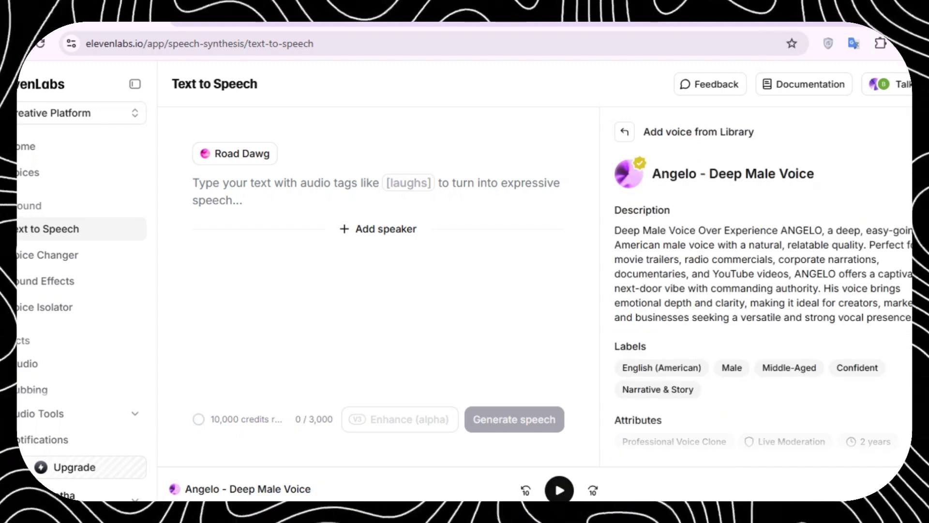
# Add the Angelo - Deep Male Voice from the voice library as the text-to-speech voice
pyautogui.scroll(-3, 762, 290)
pyautogui.click(774, 399)
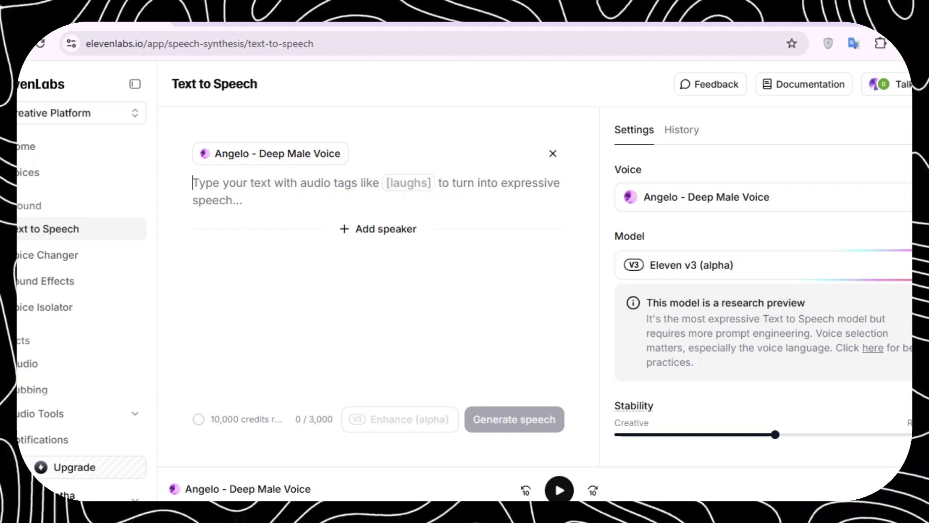
pyautogui.write('He remeber')
pyautogui.press('BackSpace')
pyautogui.press('BackSpace')
pyautogui.press('BackSpace')
pyautogui.press('BackSpace')
# Switch to ChatGPT and submit the prompt "Give me a script of a prisoner who regrets his actions"
pyautogui.write('me a scree')
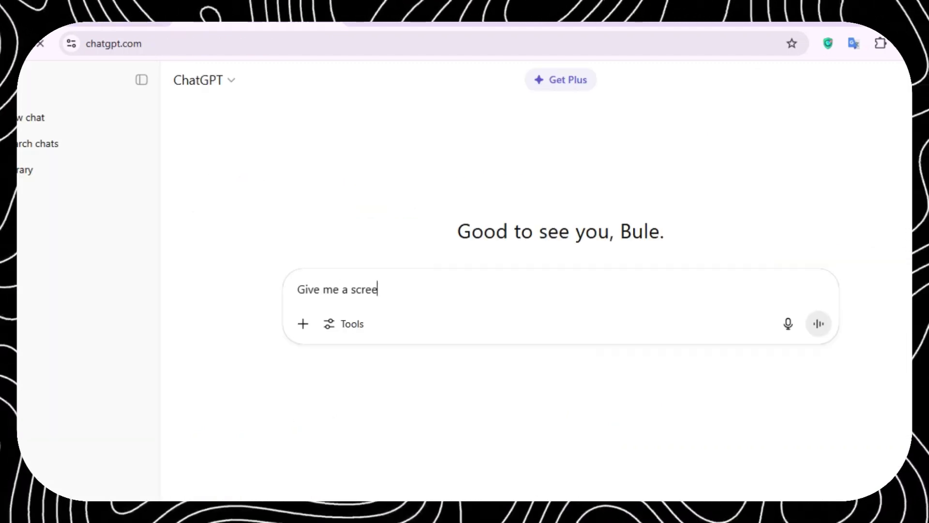
pyautogui.press('BackSpace')
pyautogui.press('BackSpace')
pyautogui.write('ipt of a prisoner who regrets his actions')
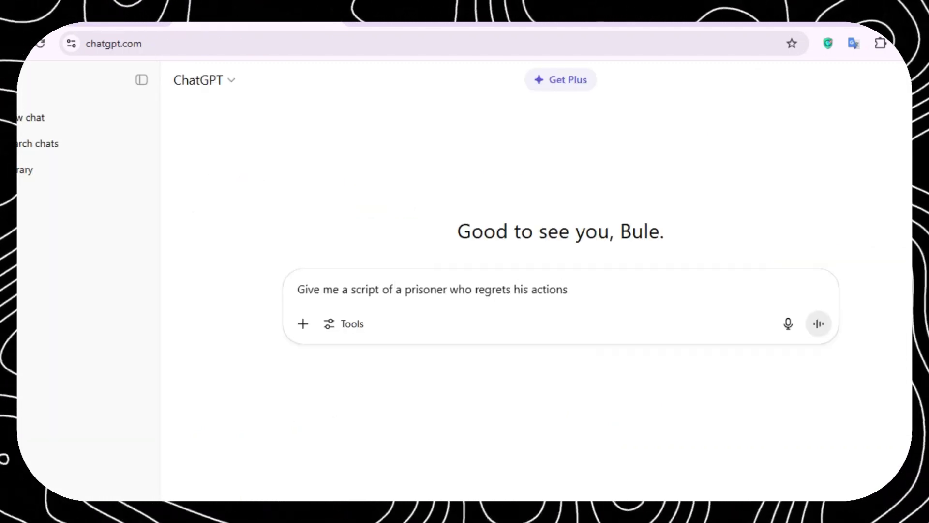
pyautogui.press('Return')
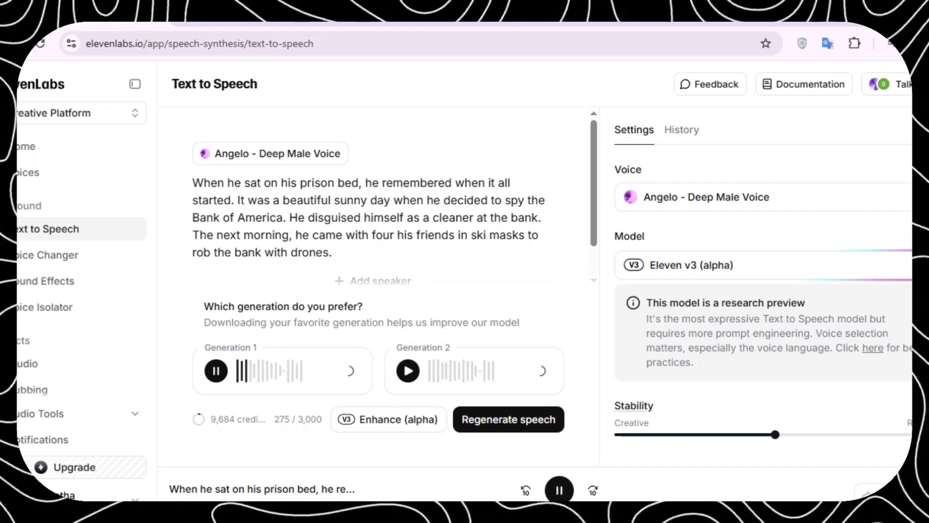
# Back in ElevenLabs, delete the word "his" before "friends" in the voice-over text
pyautogui.click(413, 235)
pyautogui.press('BackSpace')
pyautogui.press('BackSpace')
pyautogui.press('BackSpace')
pyautogui.press('BackSpace')
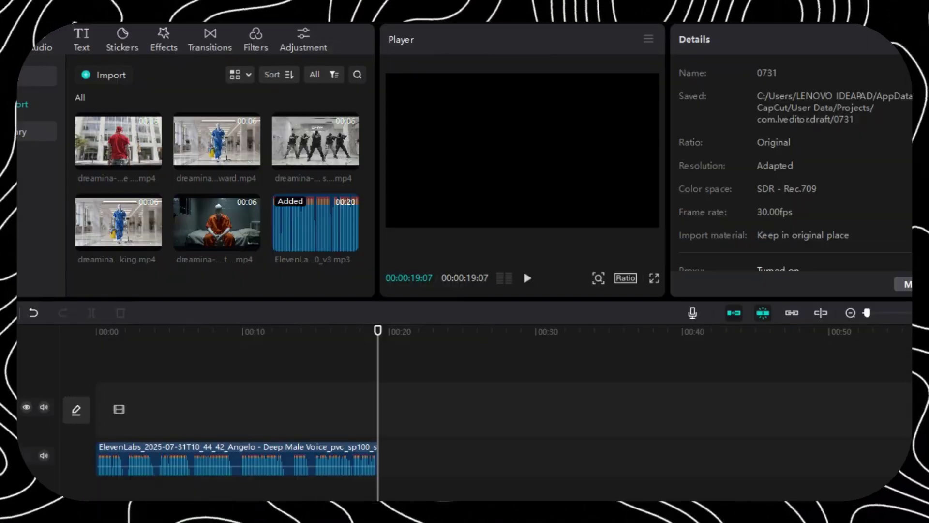
# Switch to CapCut and, from the timeline start, add the prisoner, red-clothed man, forward-walking cleaner and masked gang clips above the voice-over
pyautogui.moveTo(378, 331); pyautogui.dragTo(95, 330)
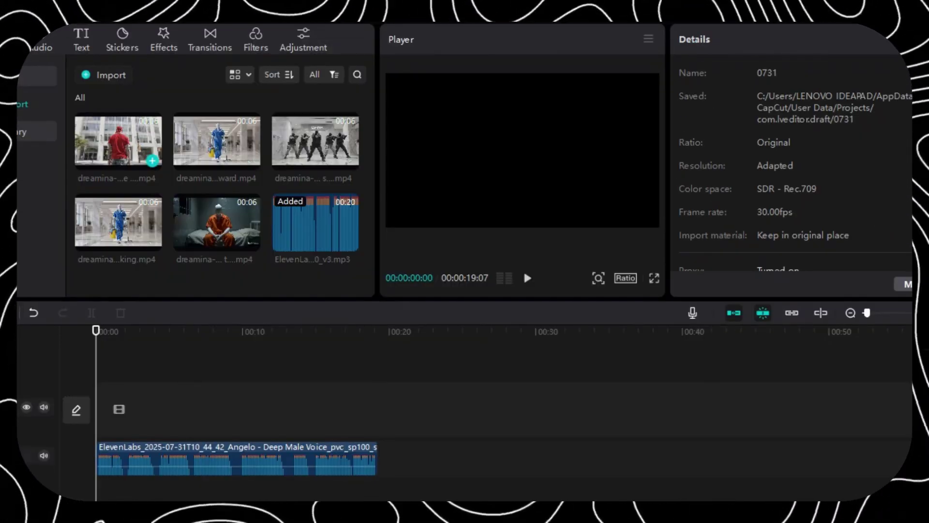
pyautogui.click(251, 242)
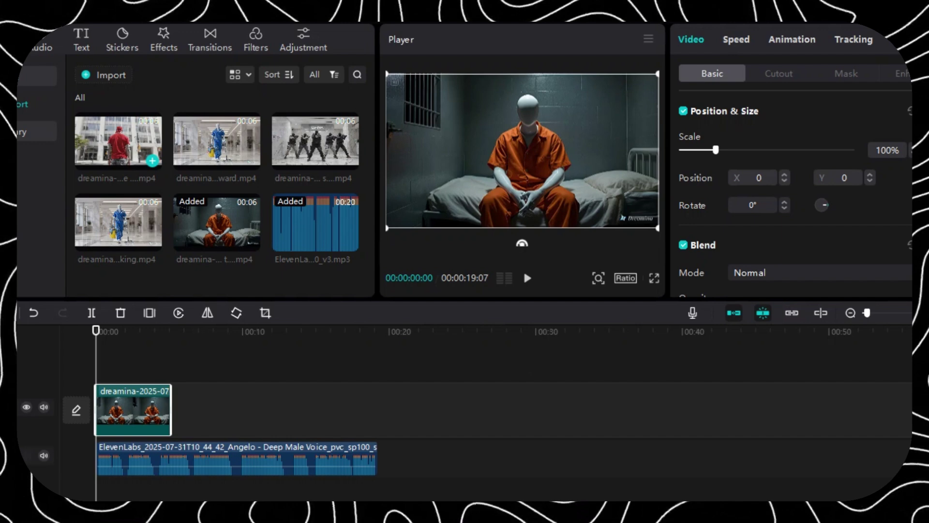
pyautogui.click(152, 160)
pyautogui.click(252, 160)
pyautogui.click(349, 161)
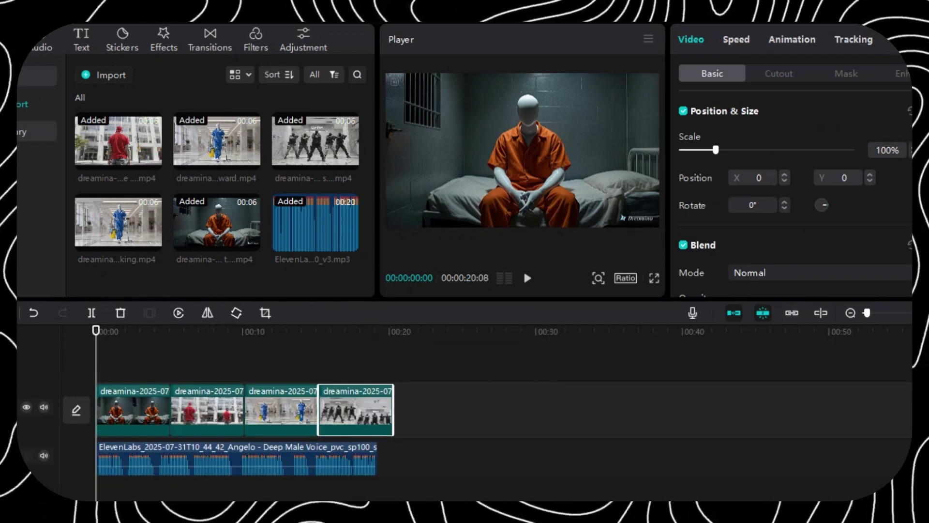
# Speed up the prisoner clip to 1.20x and play back the timeline
pyautogui.click(133, 409)
pyautogui.hotkey('ctrl', 'r')
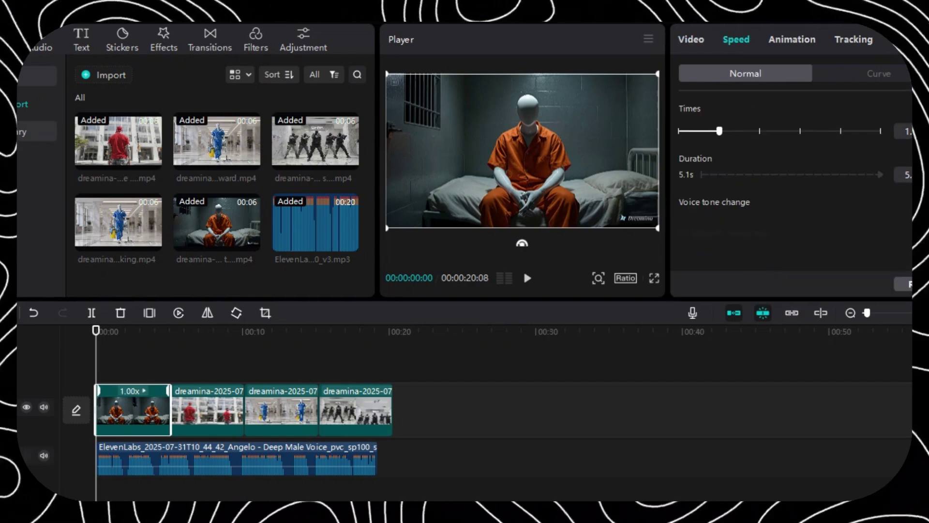
pyautogui.moveTo(719, 131); pyautogui.dragTo(728, 130)
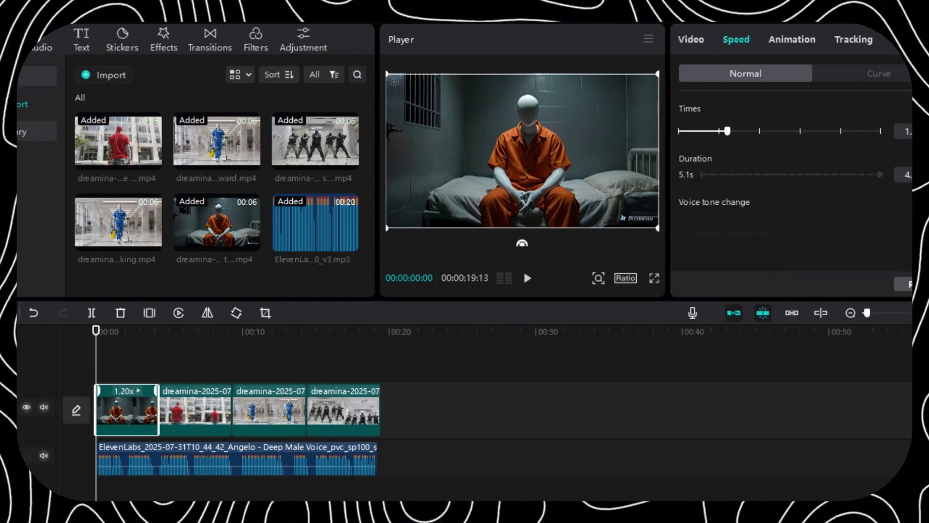
pyautogui.click(524, 269)
pyautogui.press('space')
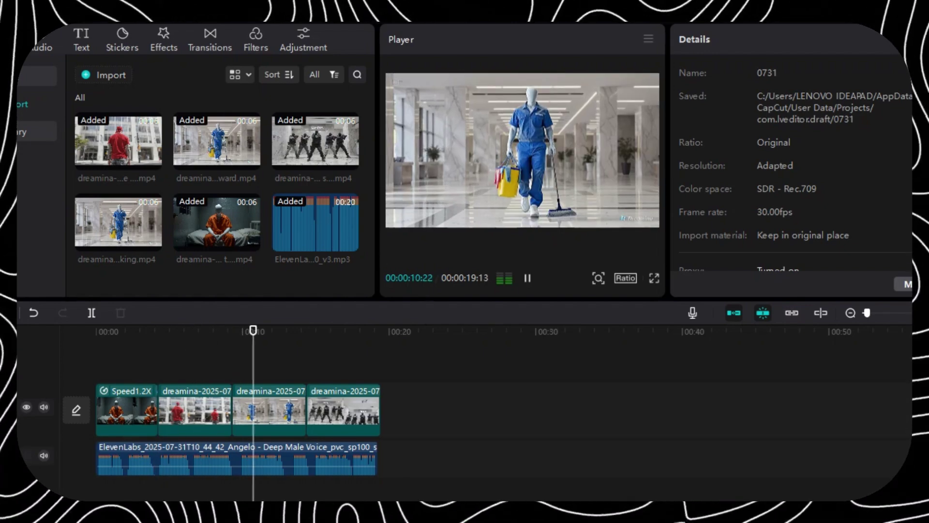
# Export the video as "3d" in 4K resolution, keeping H.264, mp4 and 30fps
pyautogui.hotkey('ctrl', 'e')
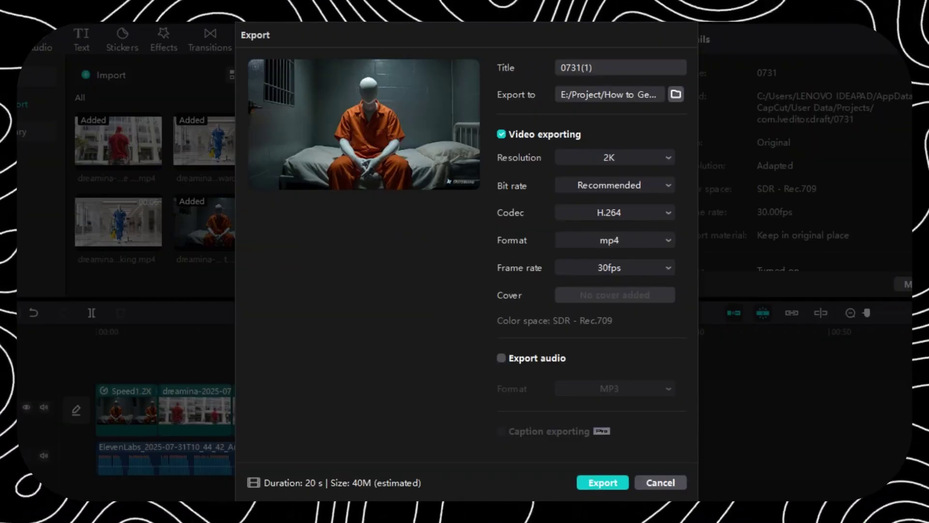
pyautogui.click(614, 157)
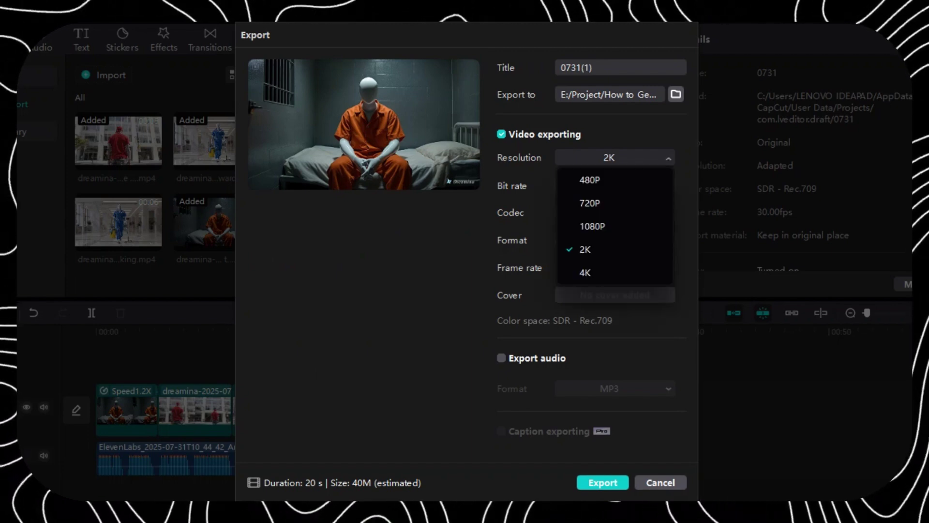
pyautogui.click(614, 272)
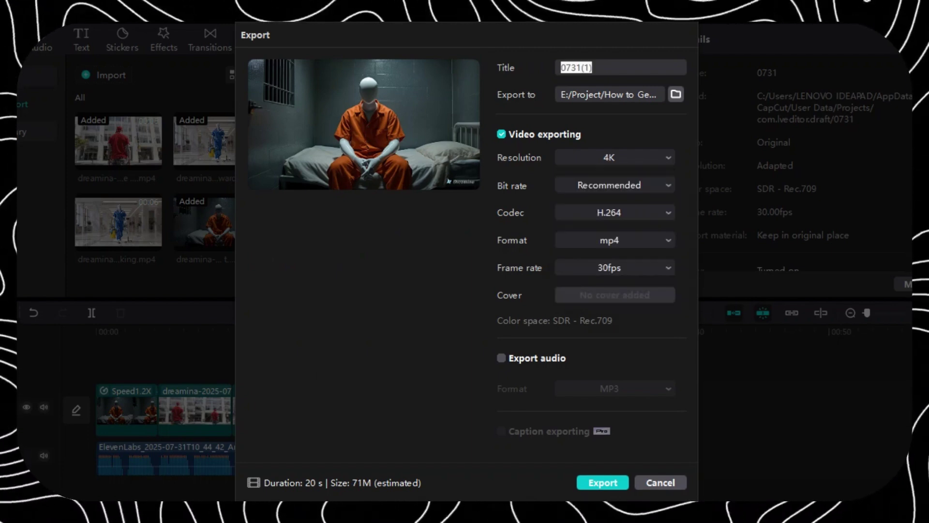
pyautogui.press('Return')
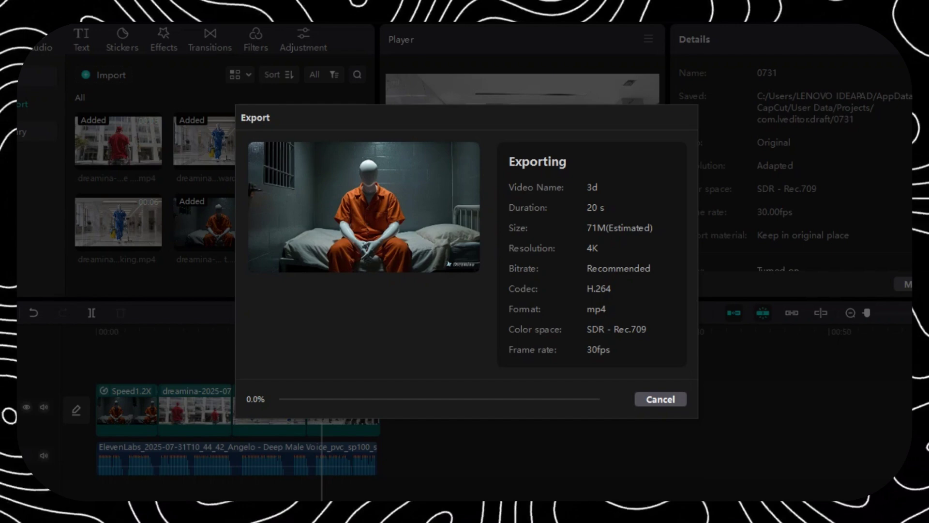